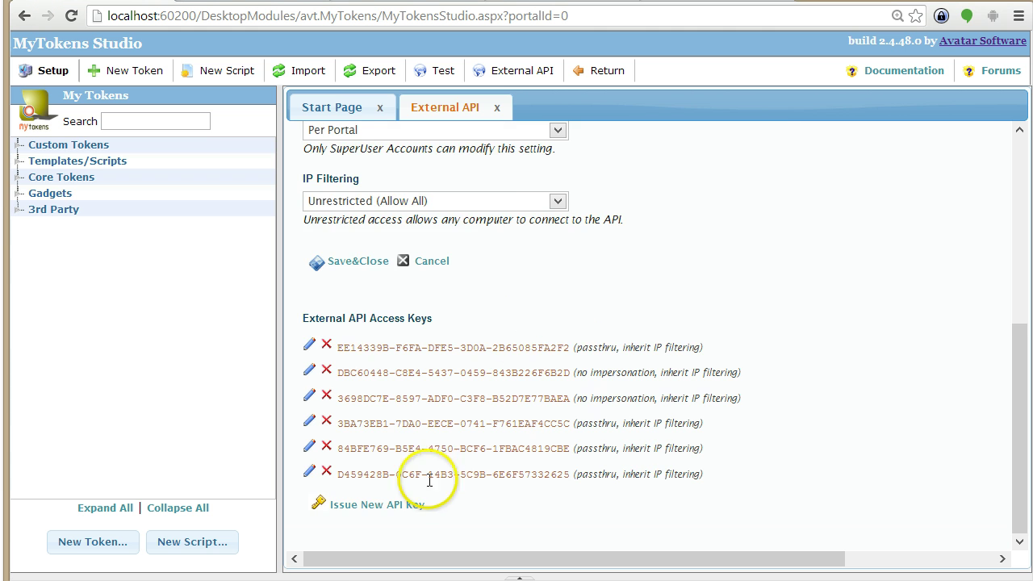
# Start a new API key with impersonation set to Pass Through Authentication
pyautogui.click(404, 505)
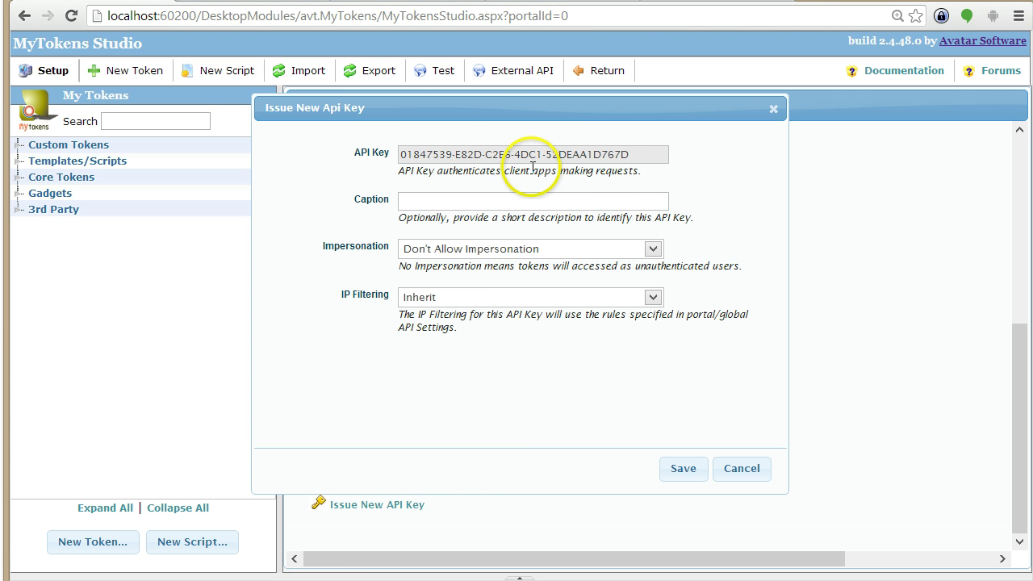
pyautogui.click(554, 248)
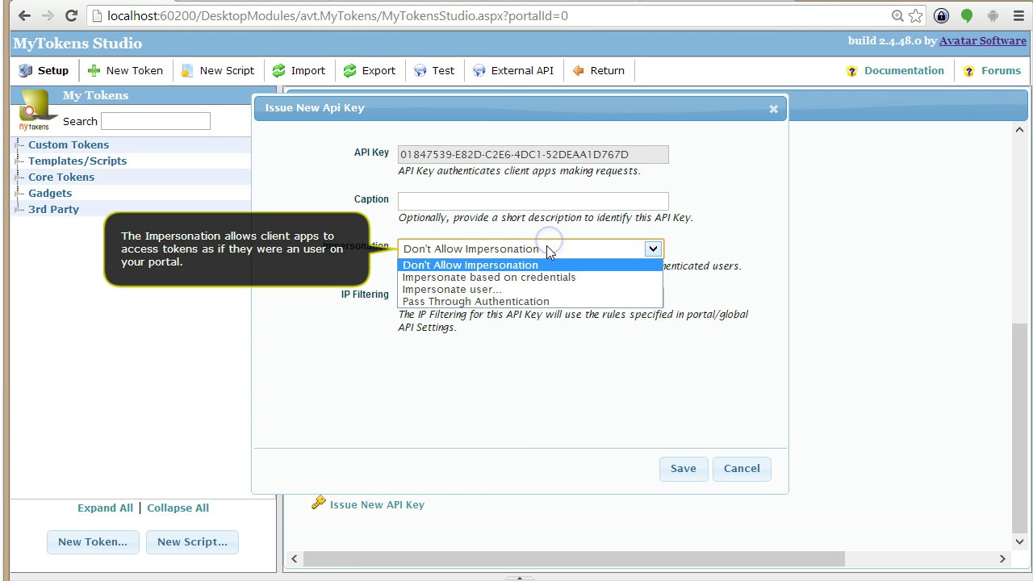
pyautogui.click(515, 301)
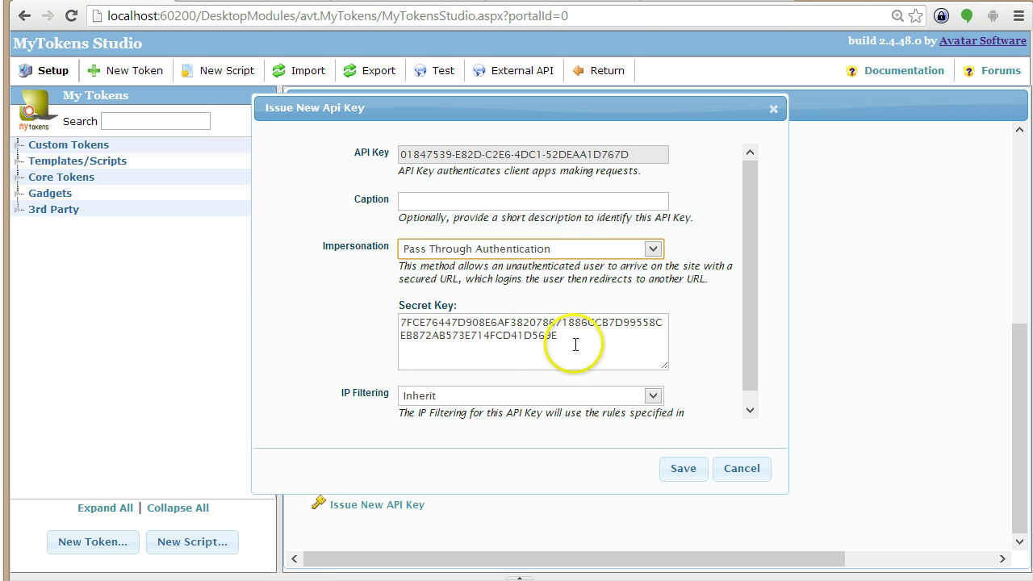
pyautogui.moveTo(398, 306); pyautogui.dragTo(472, 305)
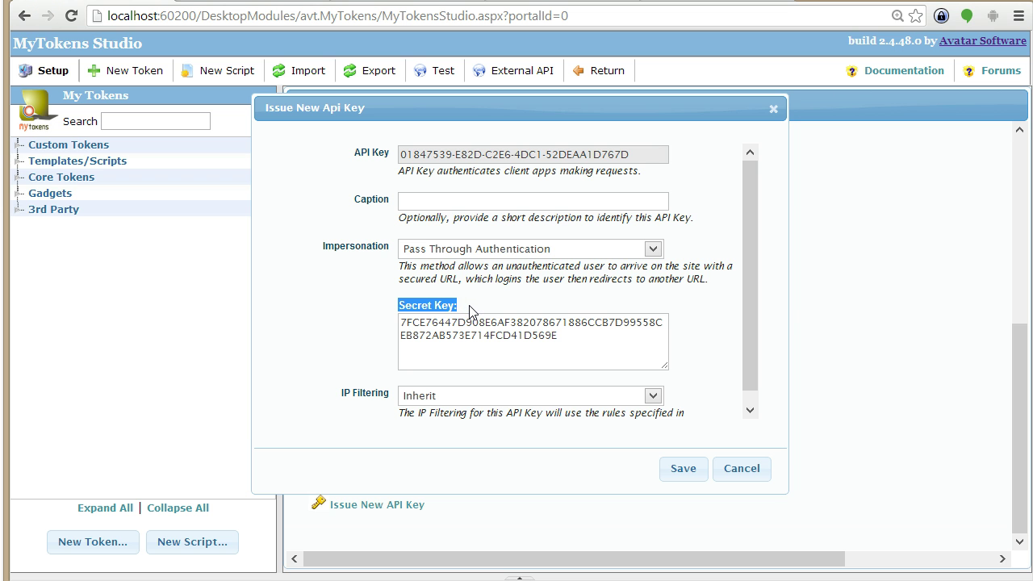
# Review the generated secret key and keep IP Filtering on Inherit
pyautogui.click(572, 341)
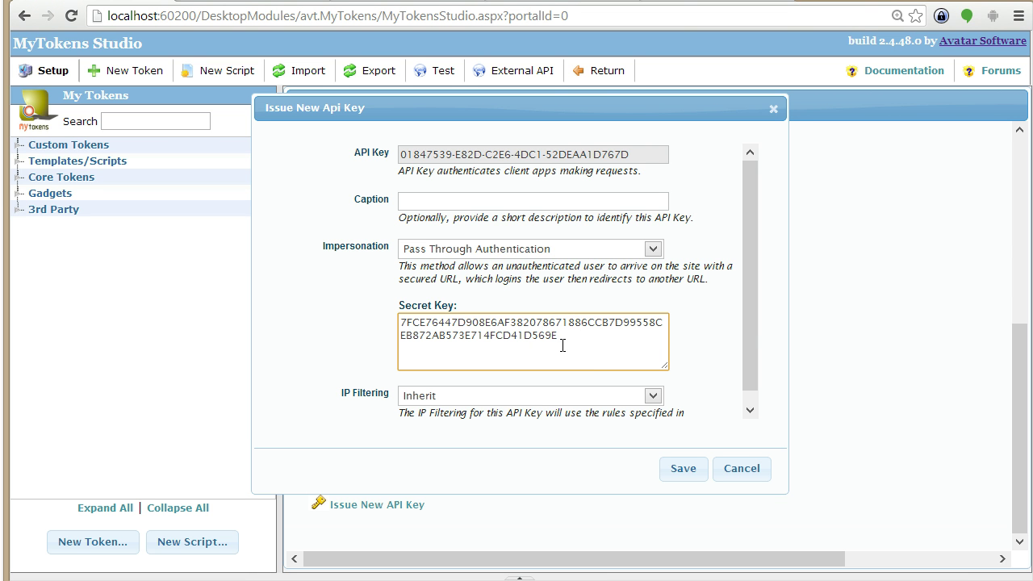
pyautogui.click(611, 369)
pyautogui.scroll(-1, 617, 373)
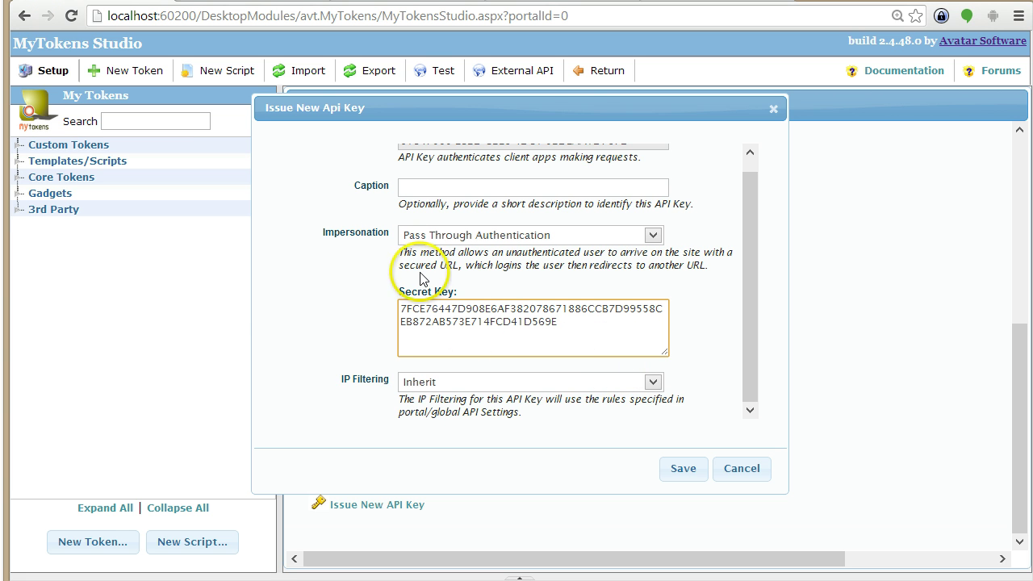
pyautogui.click(475, 383)
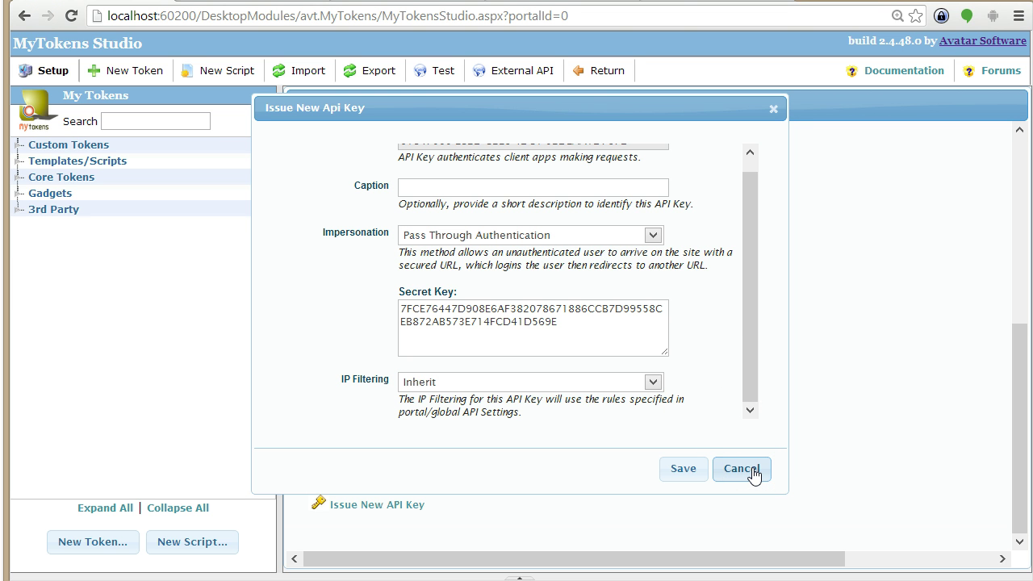
# Save the new pass-through API key
pyautogui.click(693, 476)
pyautogui.scroll(-1, 687, 494)
pyautogui.moveTo(570, 475); pyautogui.dragTo(336, 475)
# Select the 'Pass-through authentication with username only' example URL in the Syntax section
pyautogui.scroll(2, 613, 428)
pyautogui.scroll(2, 618, 350)
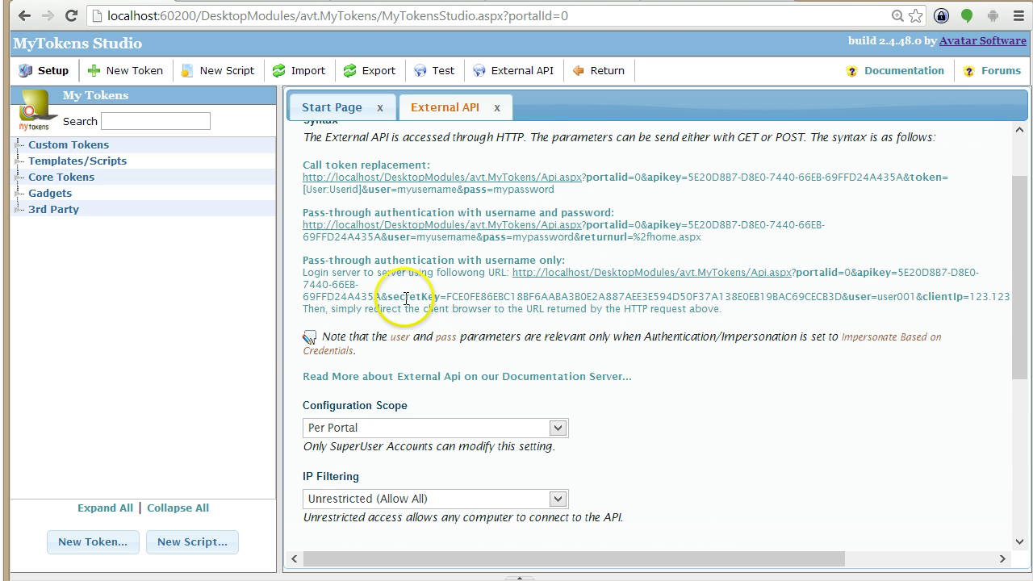
pyautogui.moveTo(512, 272); pyautogui.dragTo(1017, 296)
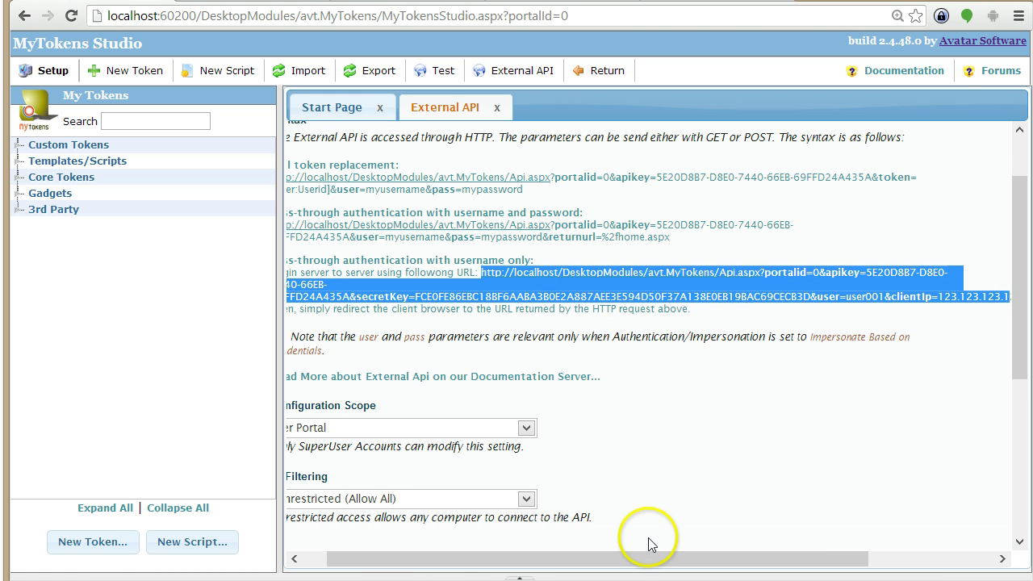
pyautogui.moveTo(581, 557); pyautogui.dragTo(563, 557)
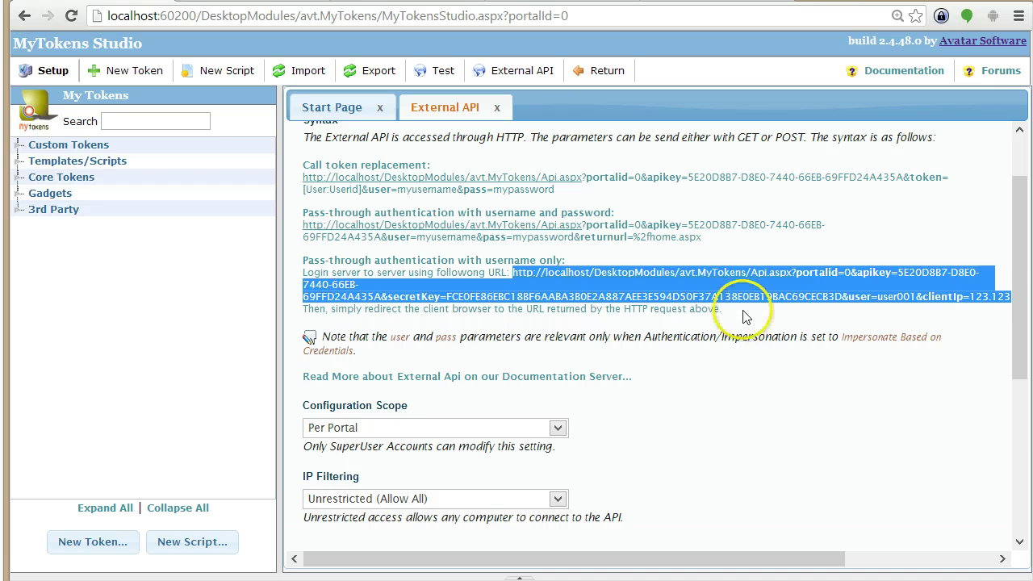
# Clear the login URL selection before checking the public IP 183.90.41.21
pyautogui.click(744, 312)
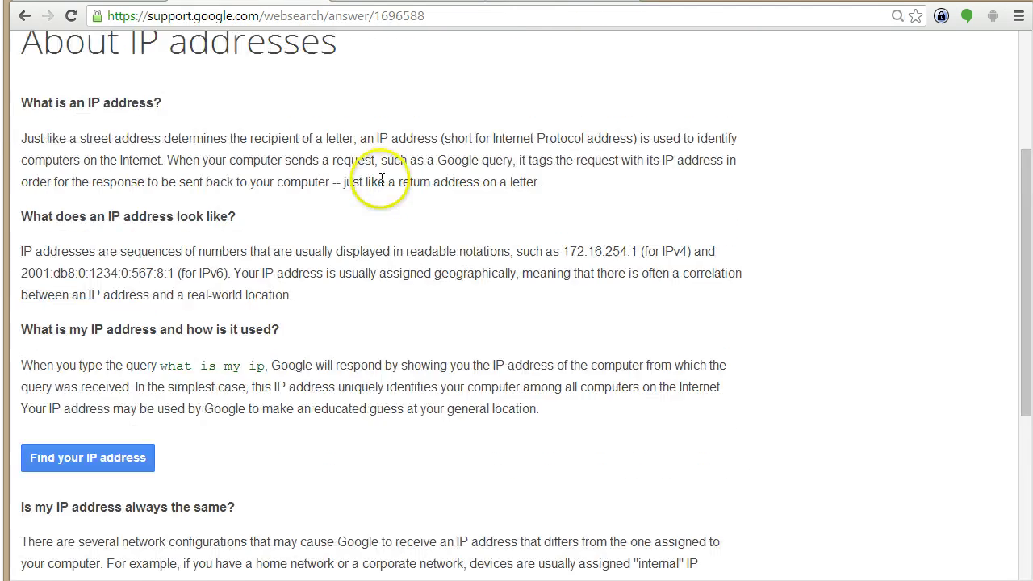
# Go back to Google and rerun the 'my ip address' search
pyautogui.scroll(2, 445, 185)
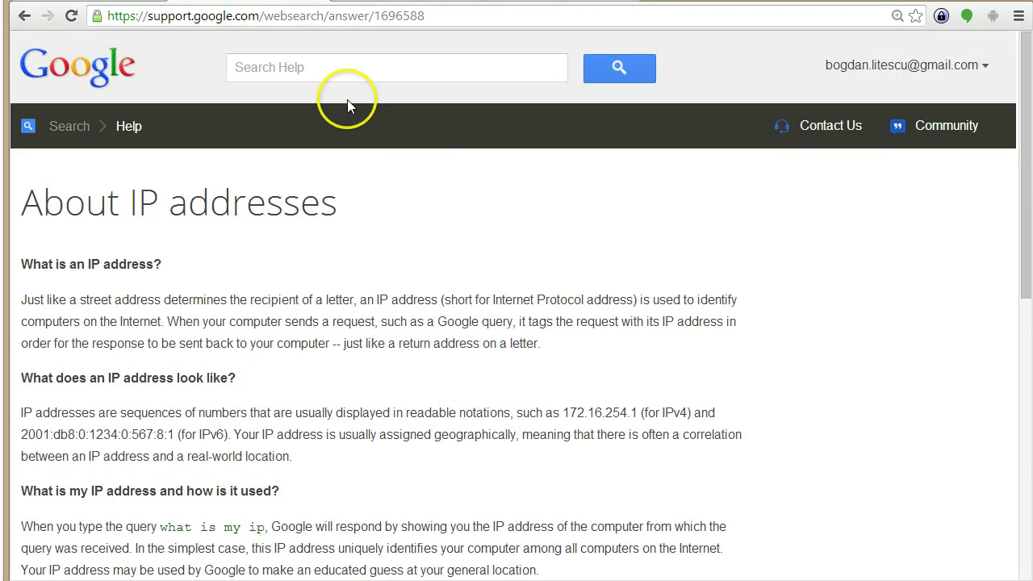
pyautogui.rightClick(261, 54)
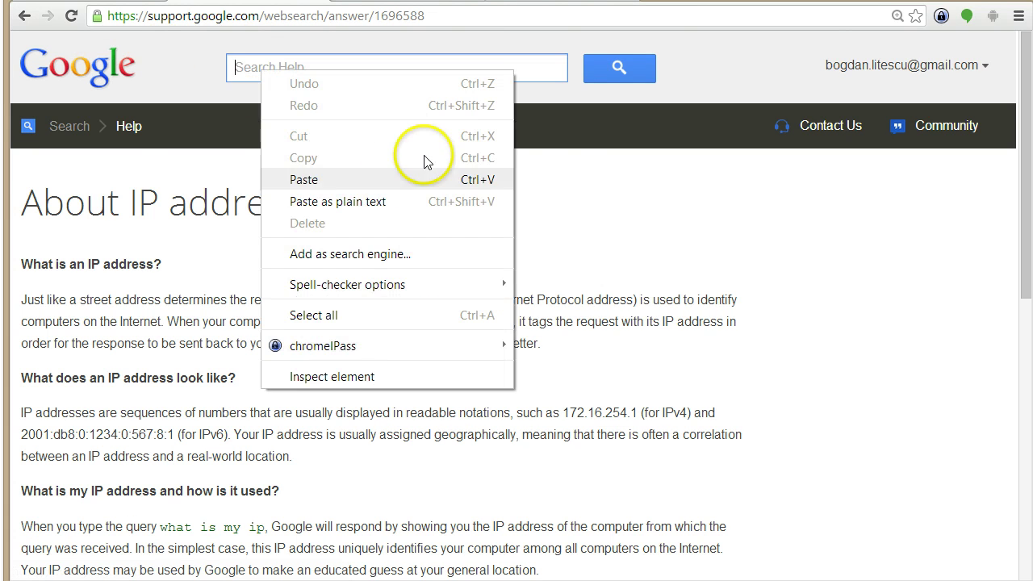
pyautogui.click(577, 168)
pyautogui.click(593, 171)
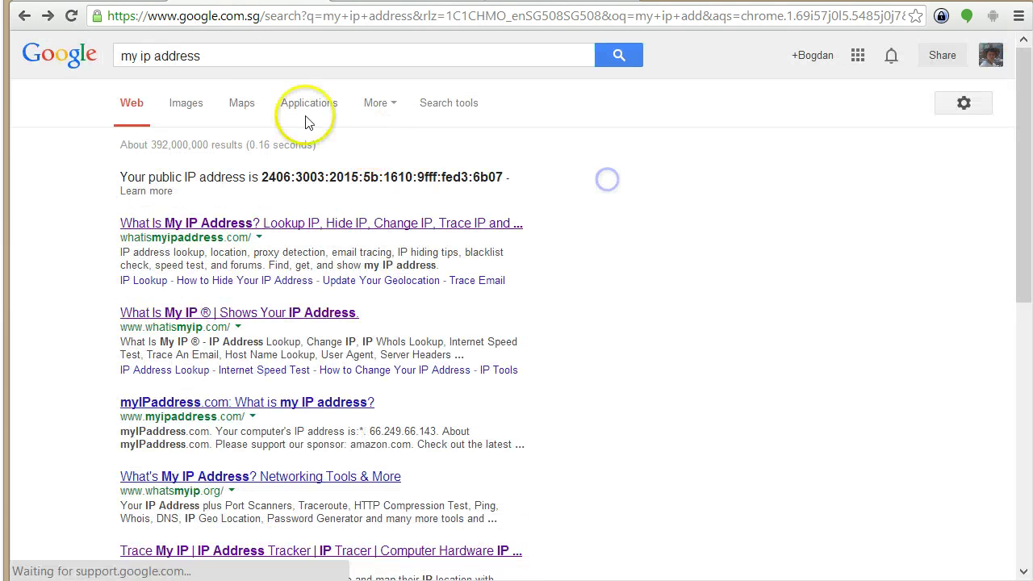
pyautogui.click(234, 55)
pyautogui.press('Return')
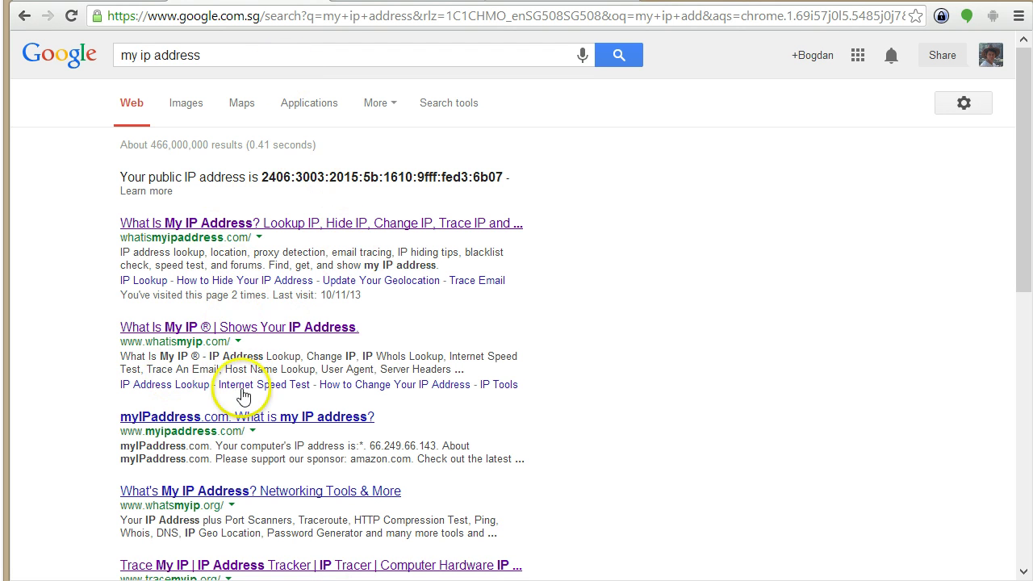
pyautogui.click(244, 331)
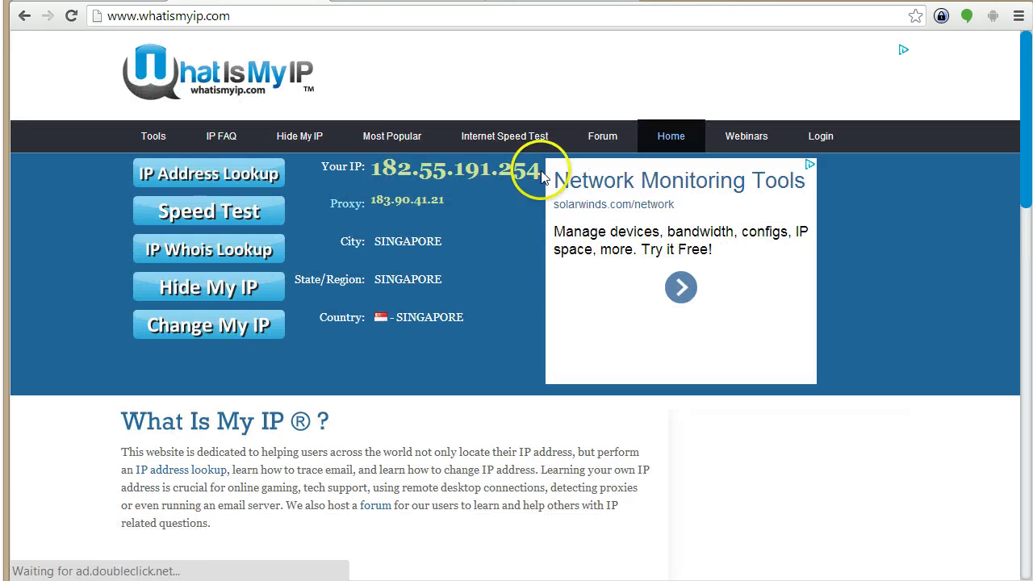
pyautogui.moveTo(536, 178); pyautogui.dragTo(369, 171)
pyautogui.hotkey('ctrl', 'c')
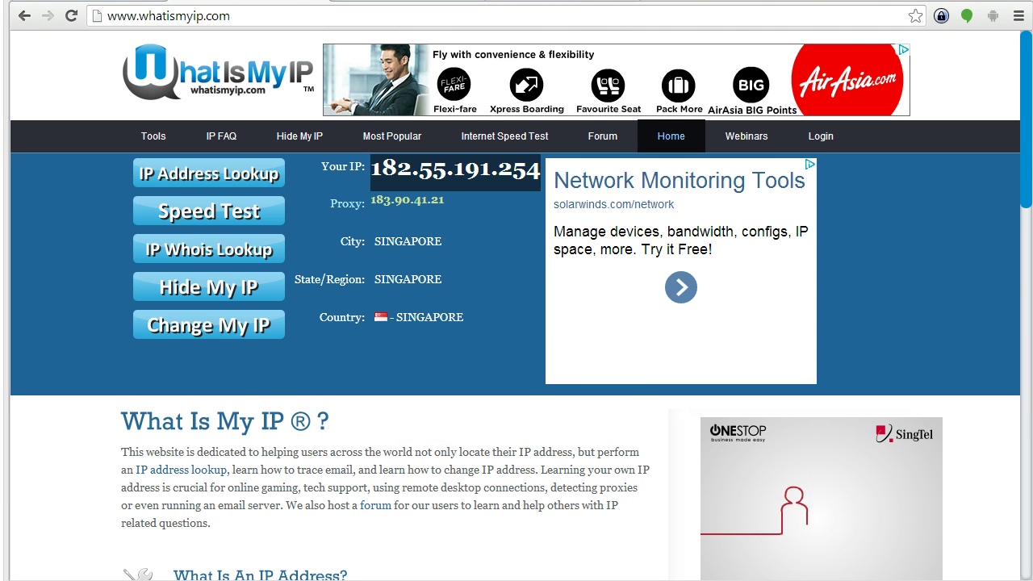
pyautogui.hotkey('alt', 'Tab')
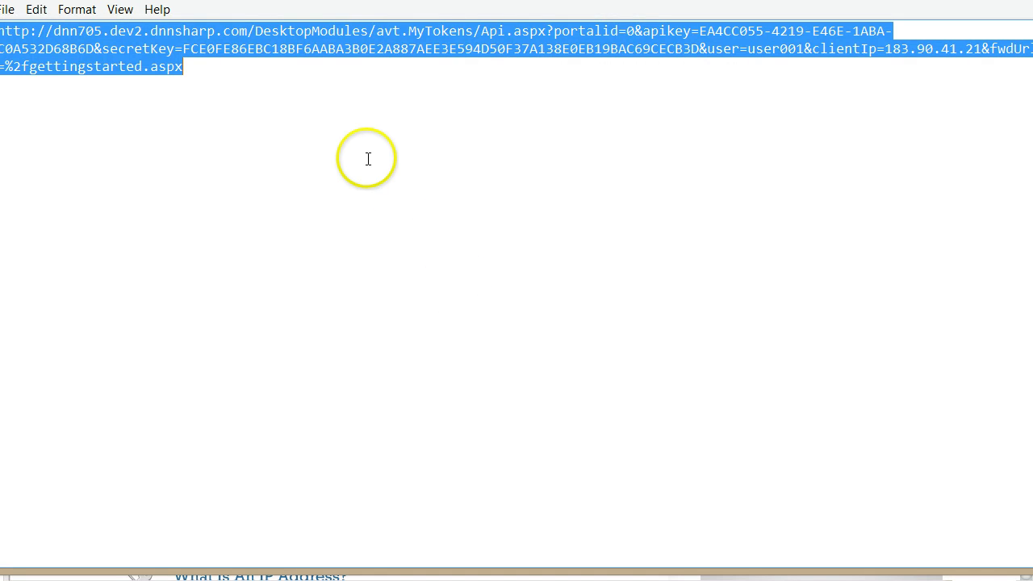
pyautogui.click(369, 158)
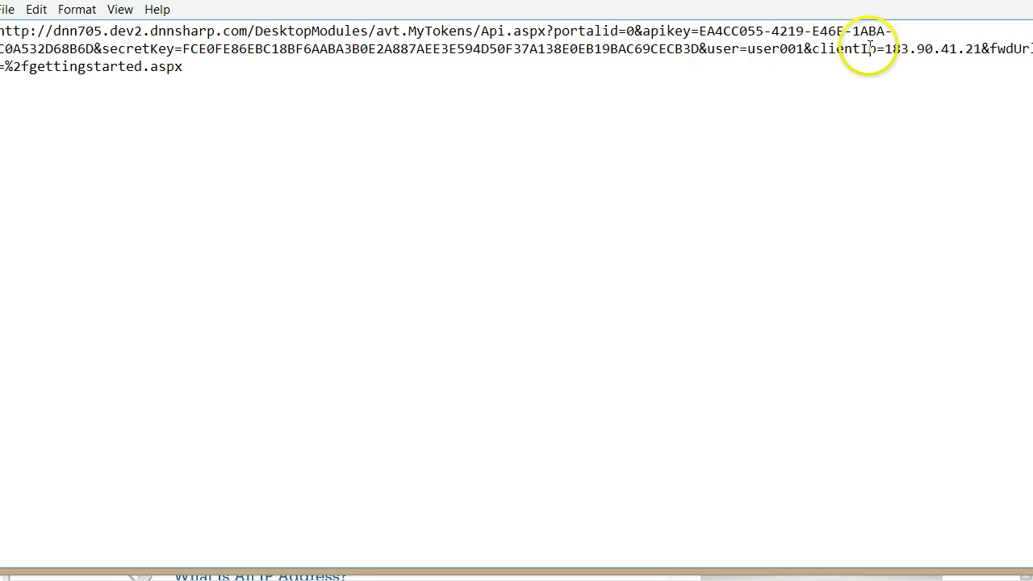
pyautogui.moveTo(885, 49); pyautogui.dragTo(978, 50)
pyautogui.hotkey('ctrl', 'v')
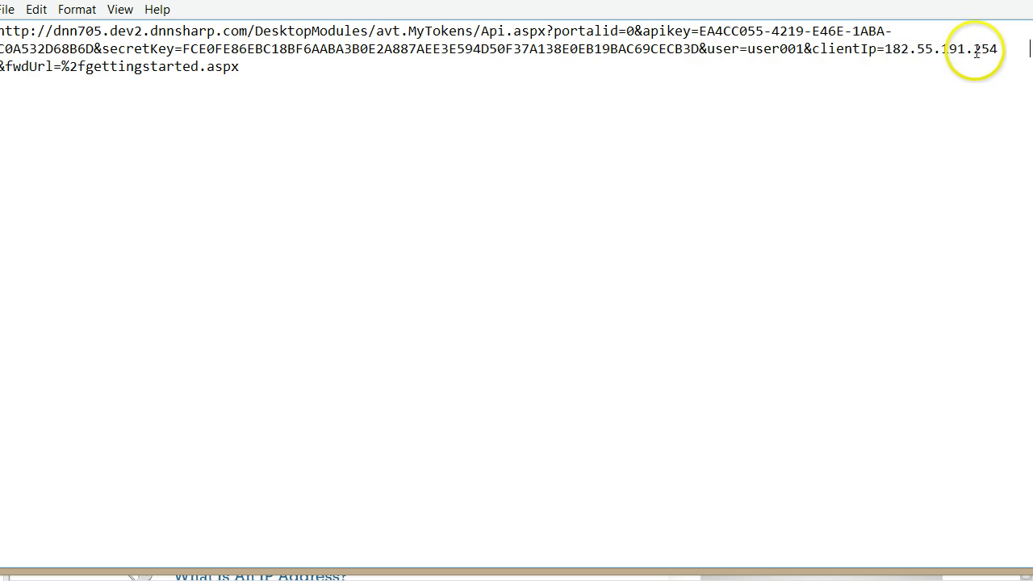
pyautogui.press('BackSpace')
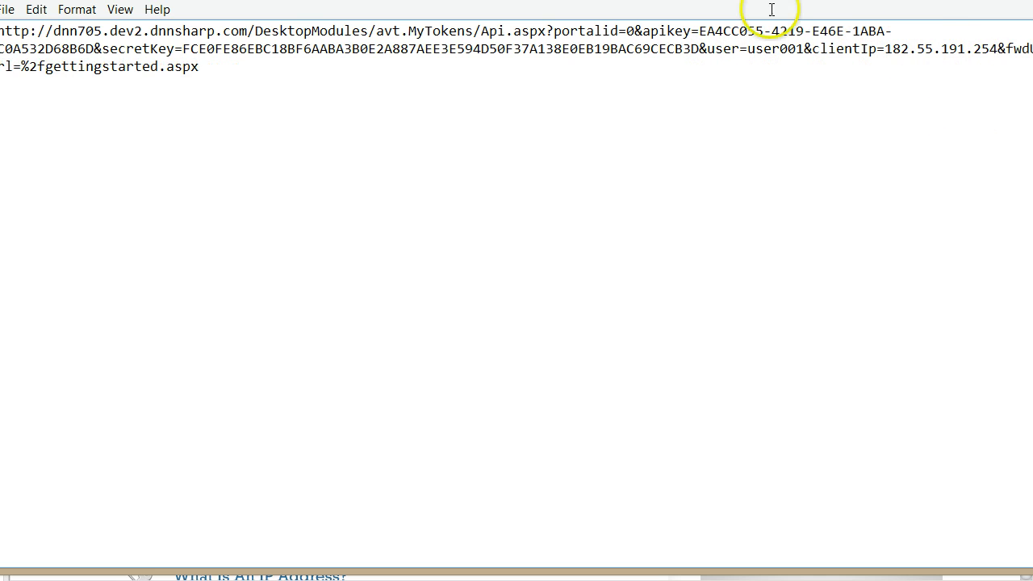
pyautogui.click(546, 150)
pyautogui.hotkey('ctrl', 'a')
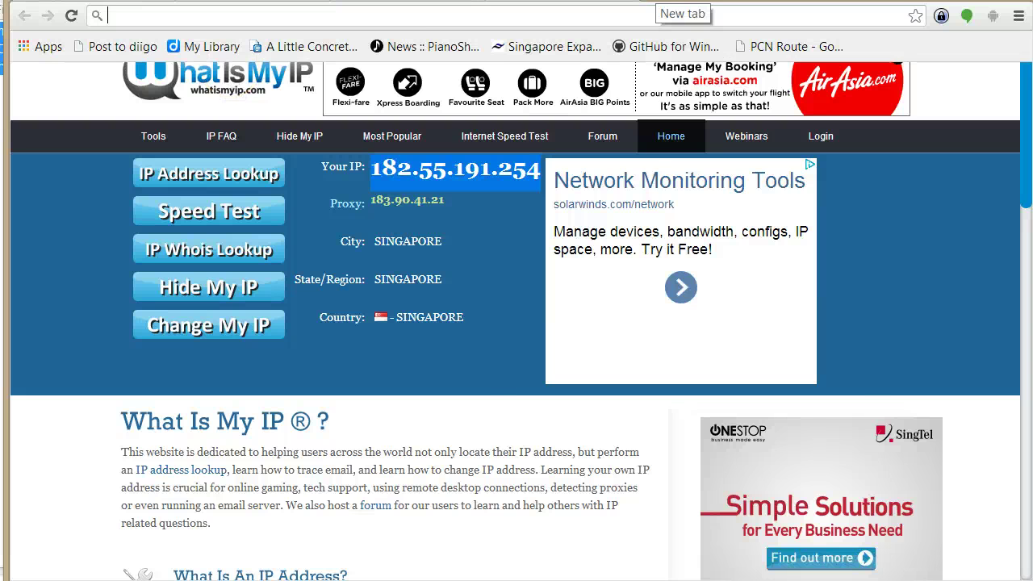
# Submit the edited request URL to the MyTokens Api.aspx endpoint in a new tab
pyautogui.click(684, 0)
pyautogui.hotkey('ctrl', 'v')
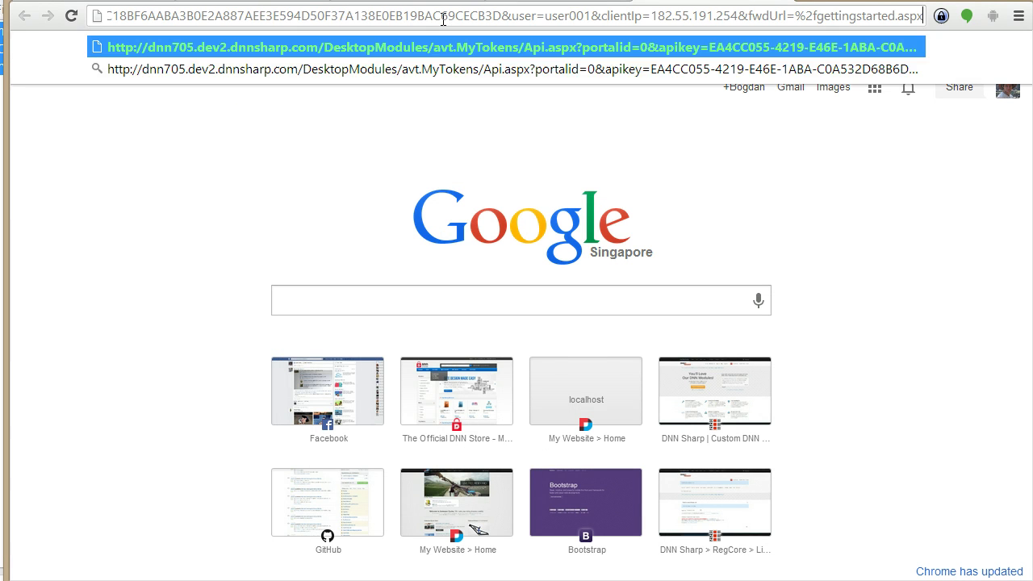
pyautogui.press('Return')
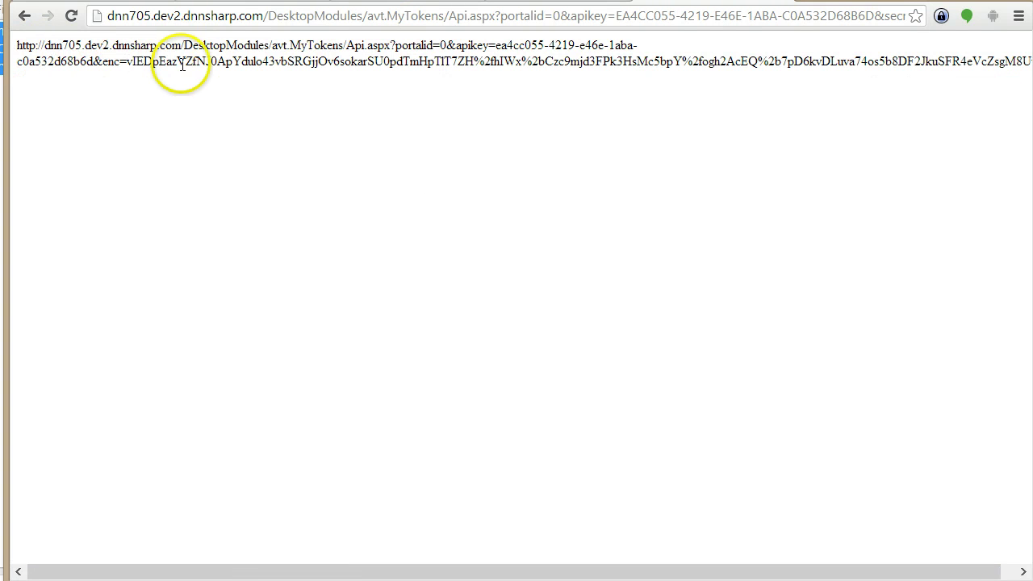
# Inspect the returned URL's enc value and API key, then copy the whole login URL
pyautogui.doubleClick(253, 57)
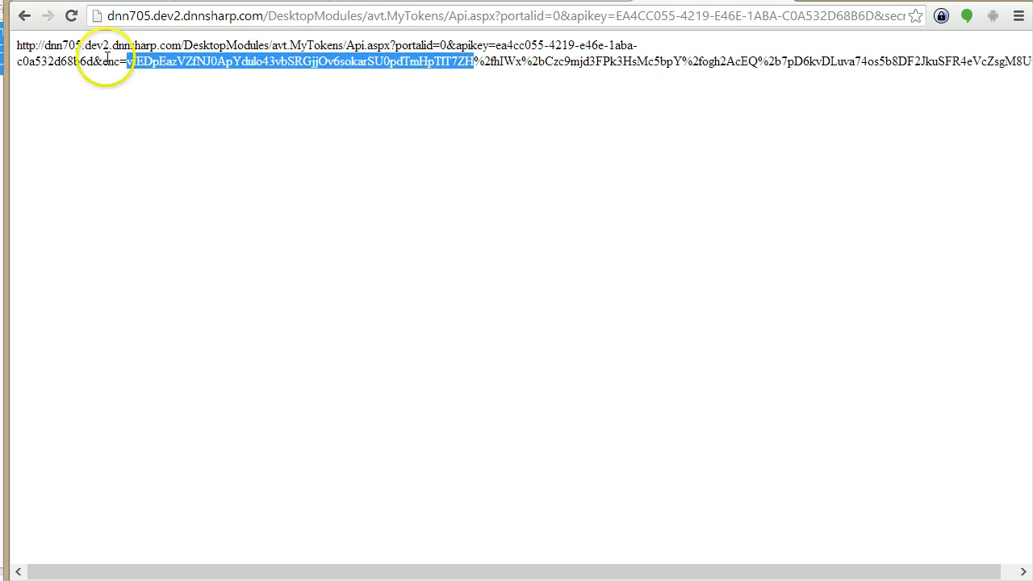
pyautogui.click(666, 81)
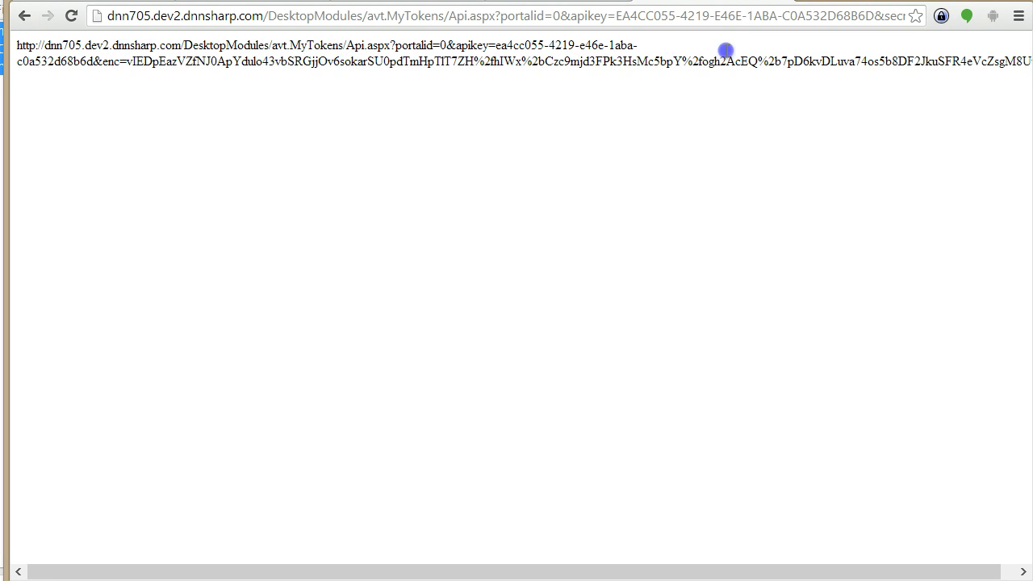
pyautogui.moveTo(726, 51); pyautogui.dragTo(736, 71)
pyautogui.click(584, 104)
pyautogui.moveTo(496, 46); pyautogui.dragTo(26, 58)
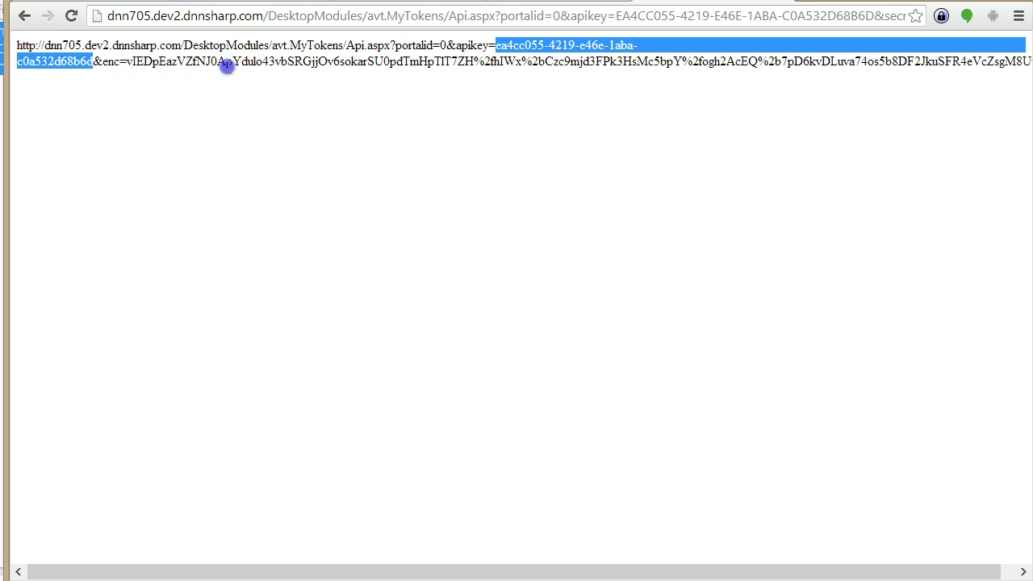
pyautogui.moveTo(226, 63); pyautogui.dragTo(228, 67)
pyautogui.hotkey('ctrl', 'a')
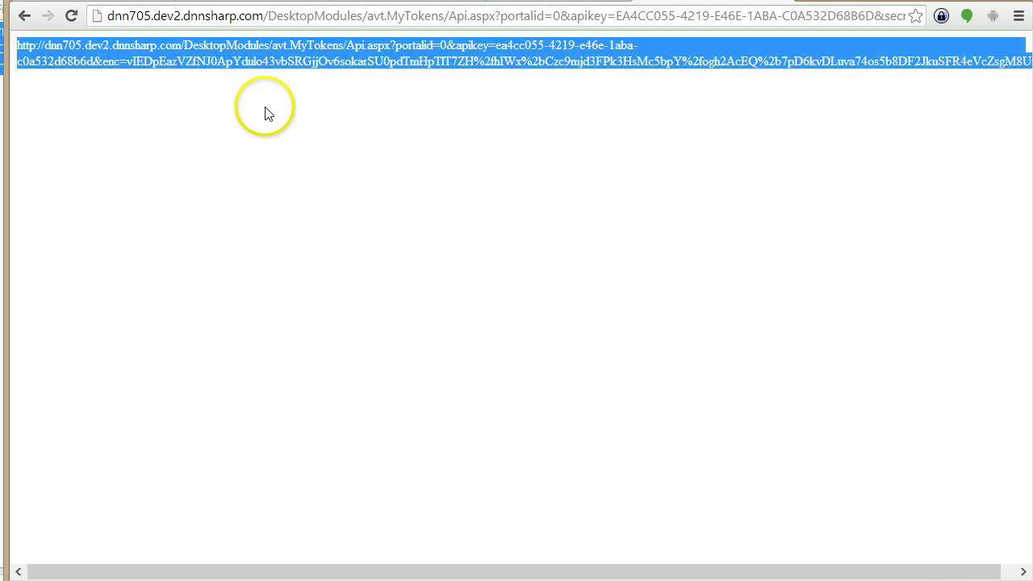
pyautogui.hotkey('ctrl', 'c')
pyautogui.hotkey('ctrl', 't')
# Load the copied login URL, landing signed in on the DNN Getting Started page
pyautogui.hotkey('ctrl', 'v')
pyautogui.press('Return')
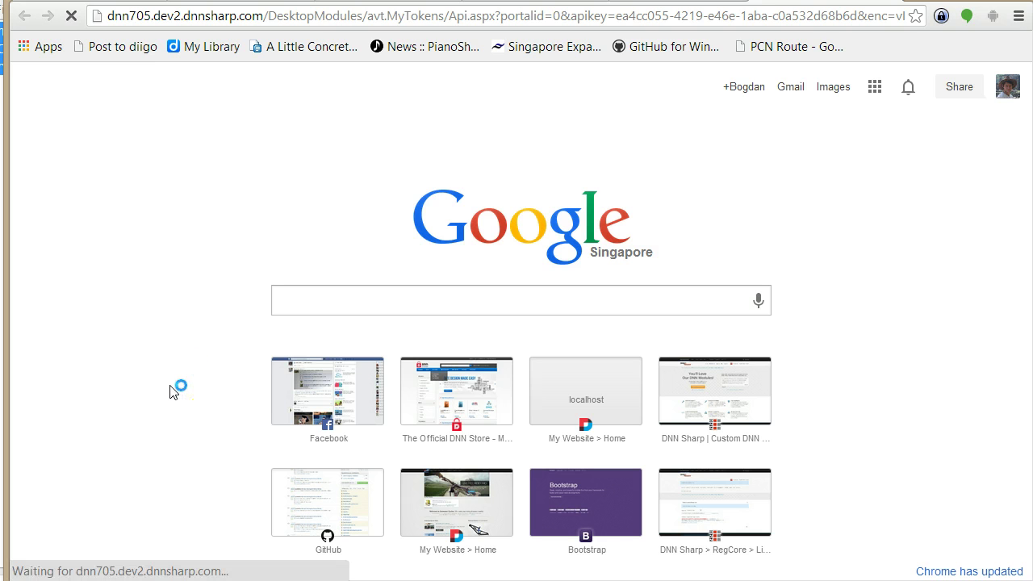
pyautogui.click(196, 307)
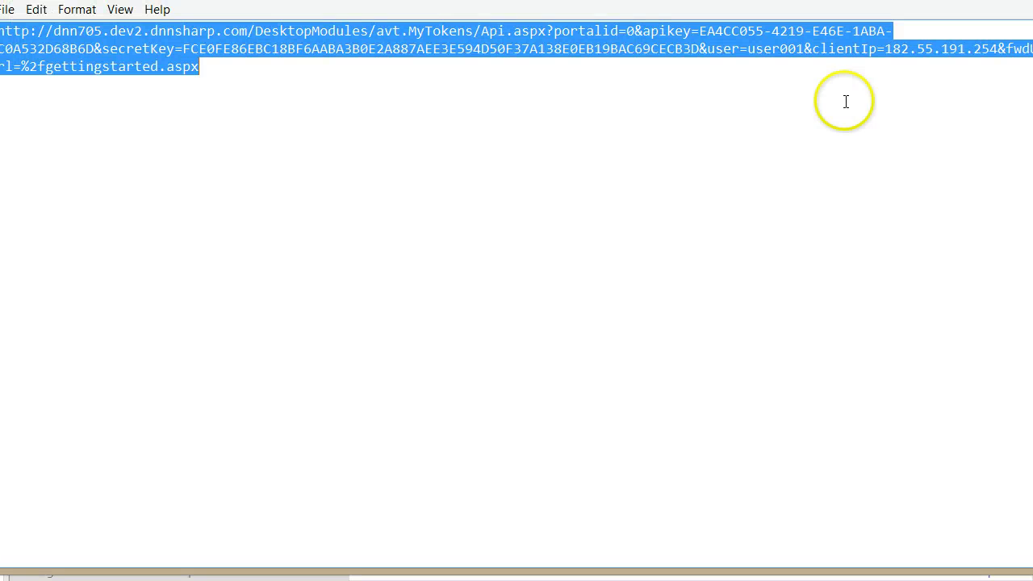
# Check the gettingstarted.aspx forward destination in the Notepad request URL
pyautogui.click(396, 92)
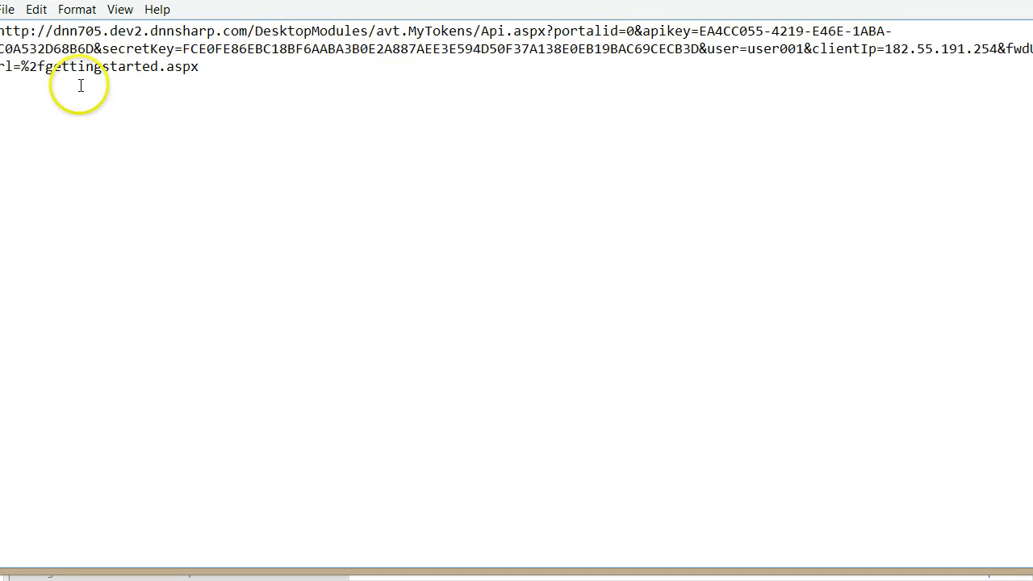
pyautogui.moveTo(38, 67); pyautogui.dragTo(253, 74)
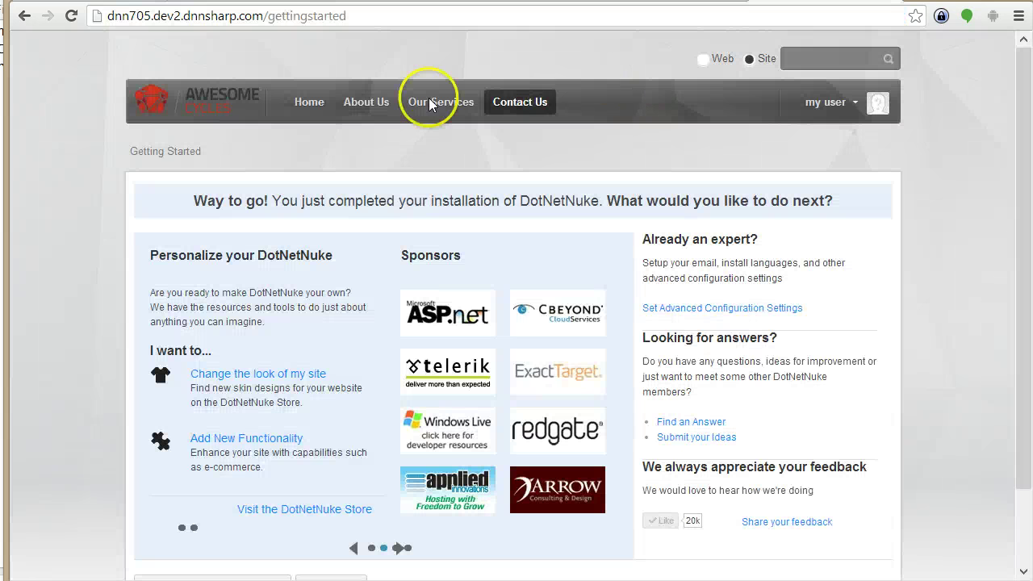
pyautogui.moveTo(371, 106)
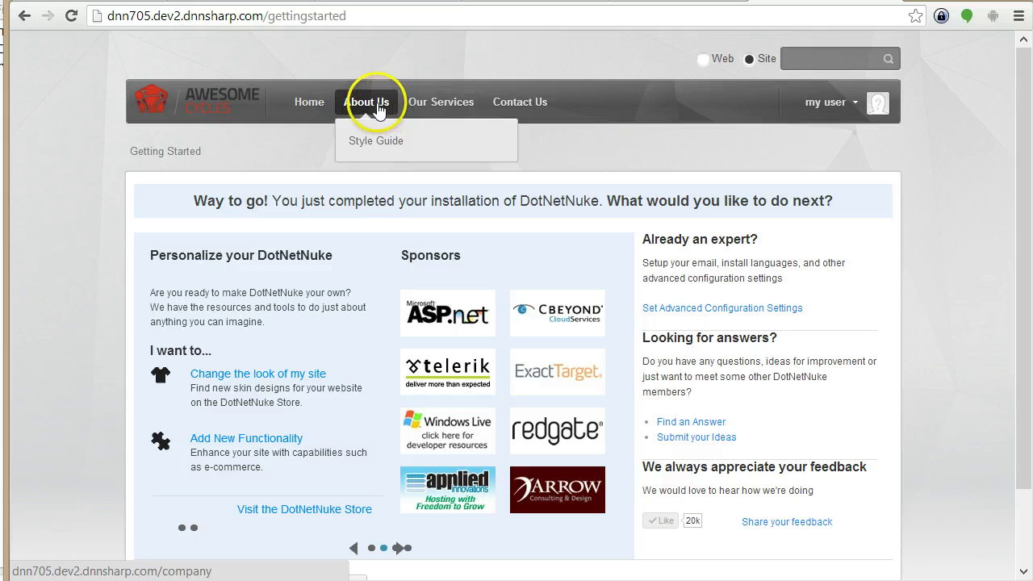
# Navigate to About Us (/company) from the DNN site's top menu
pyautogui.click(378, 109)
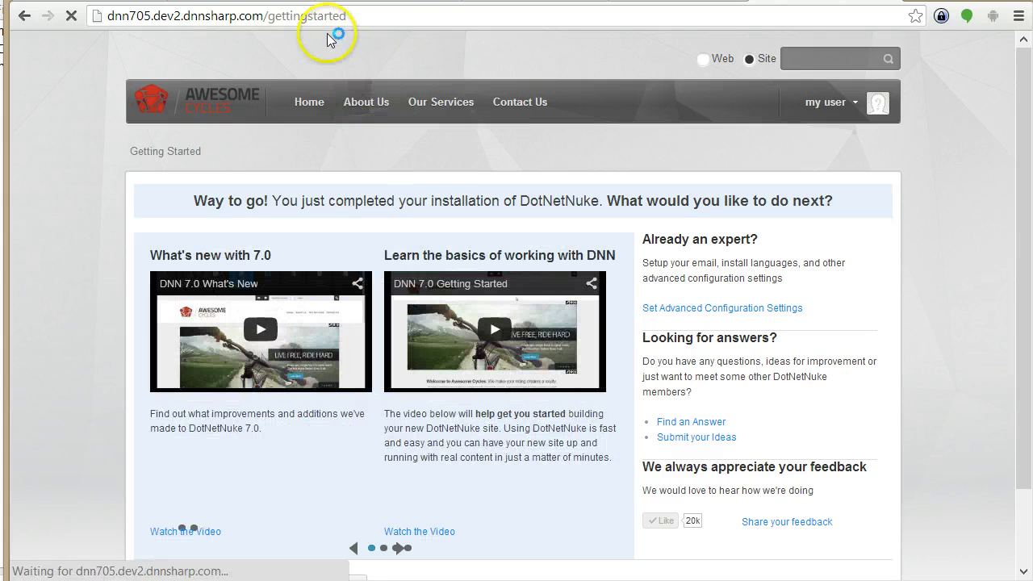
pyautogui.click(325, 23)
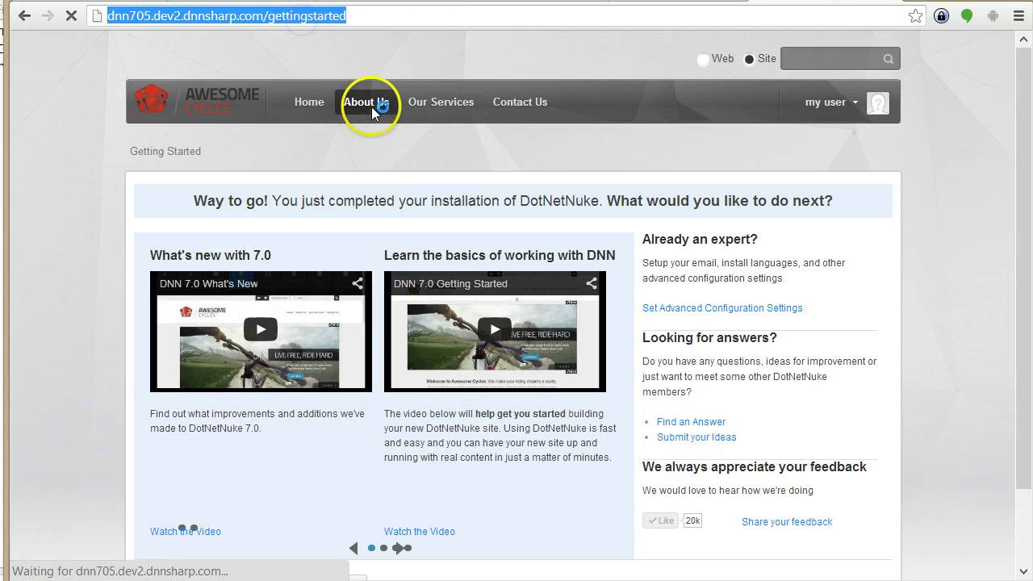
pyautogui.click(313, 18)
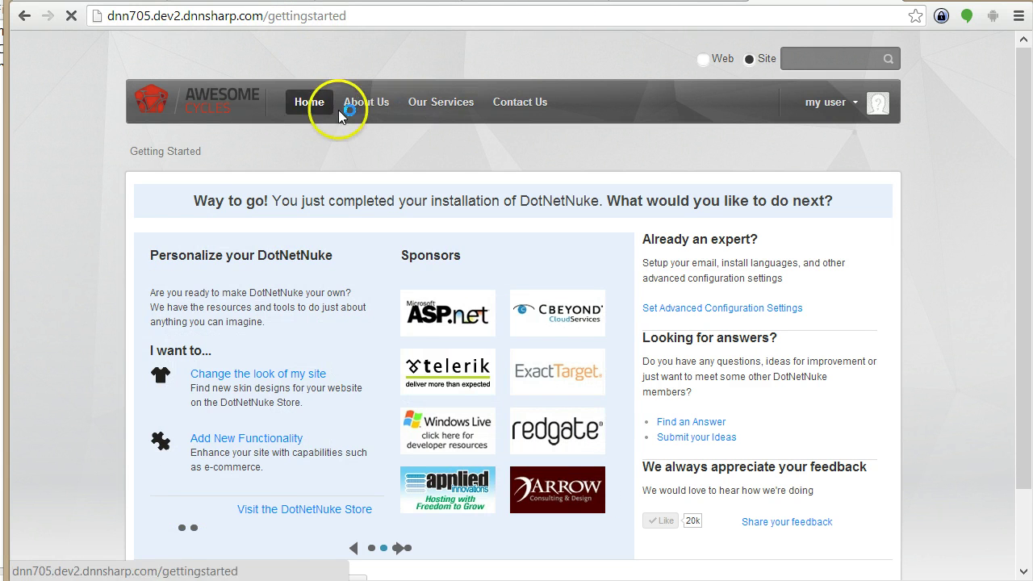
pyautogui.click(362, 108)
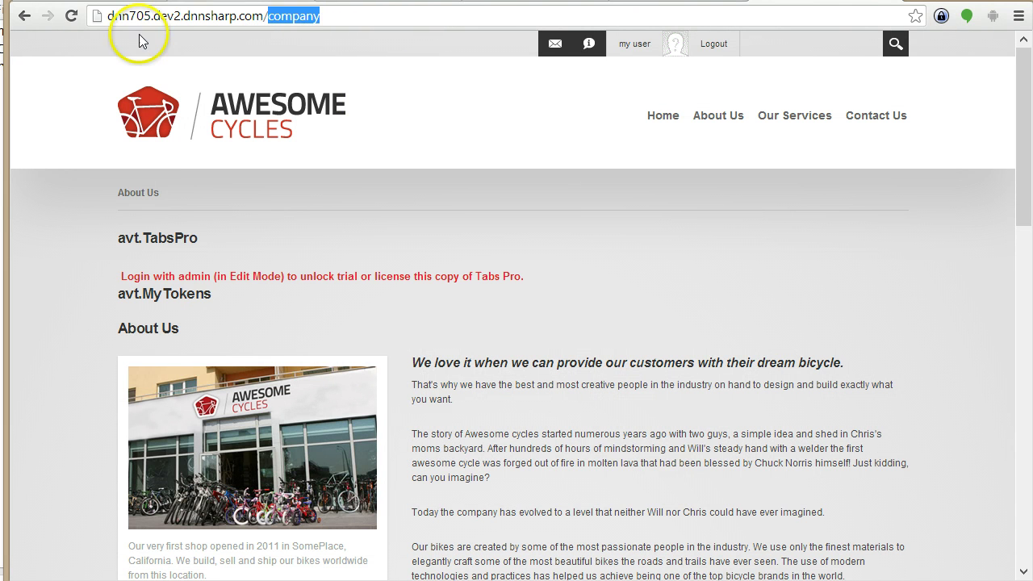
# Resubmit the Api.aspx request with the destination changed from gettingstarted.aspx to company
pyautogui.hotkey('ctrl', 'v')
pyautogui.press('Return')
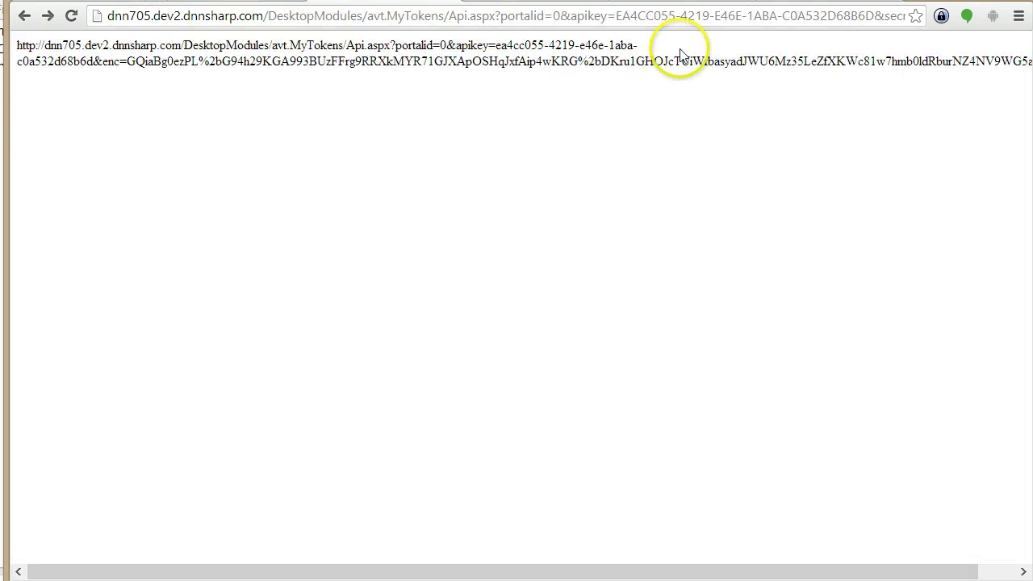
pyautogui.click(627, 24)
pyautogui.press('End')
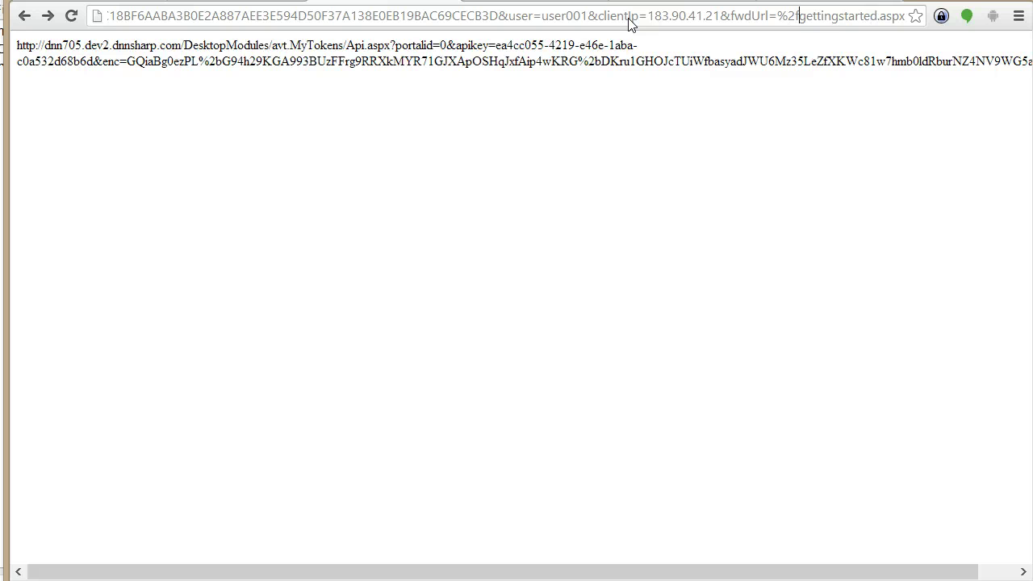
pyautogui.hotkey('ctrl', 'shift', 'Left')
pyautogui.hotkey('ctrl', 'shift', 'Left')
pyautogui.write('company')
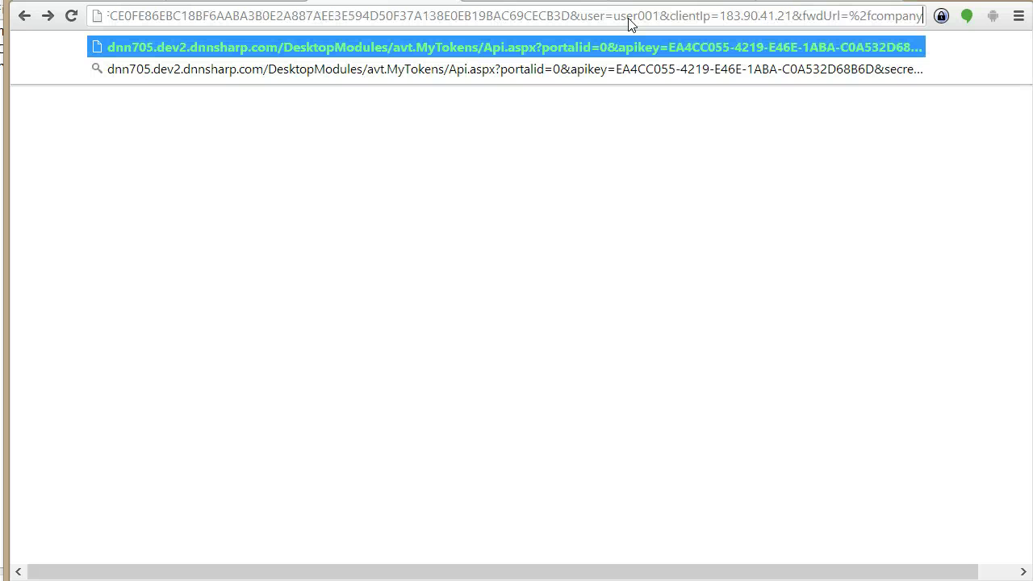
pyautogui.press('Return')
# Load the new company login URL, which reports an invalid client IP, and retry
pyautogui.tripleClick(611, 161)
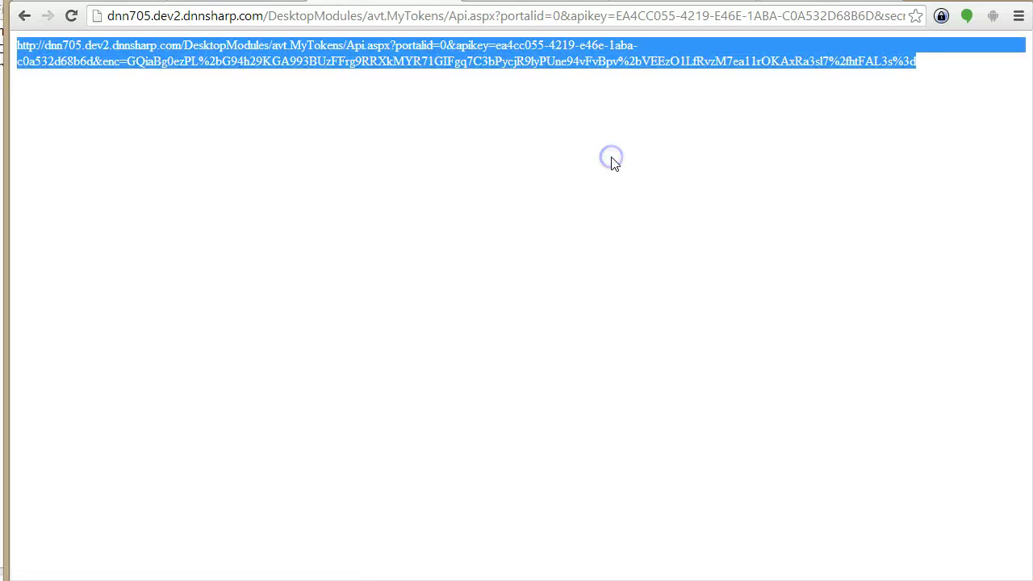
pyautogui.click(443, 16)
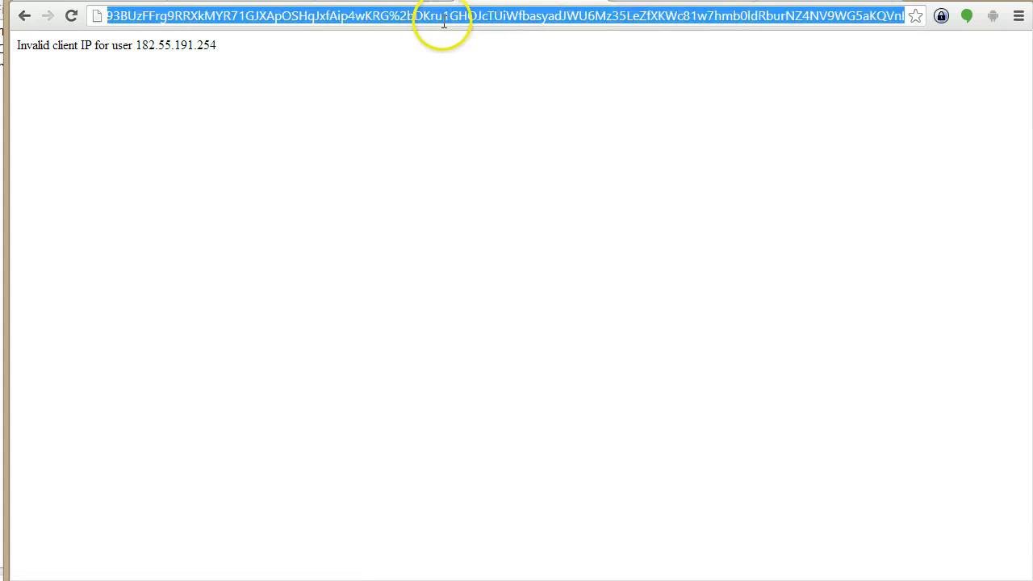
pyautogui.press('Return')
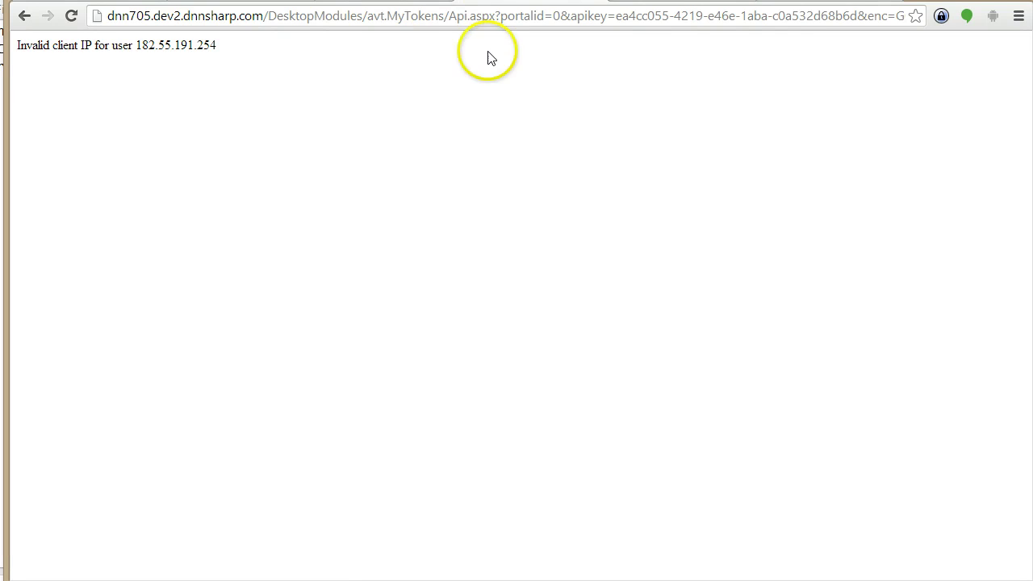
pyautogui.click(437, 16)
pyautogui.press('Return')
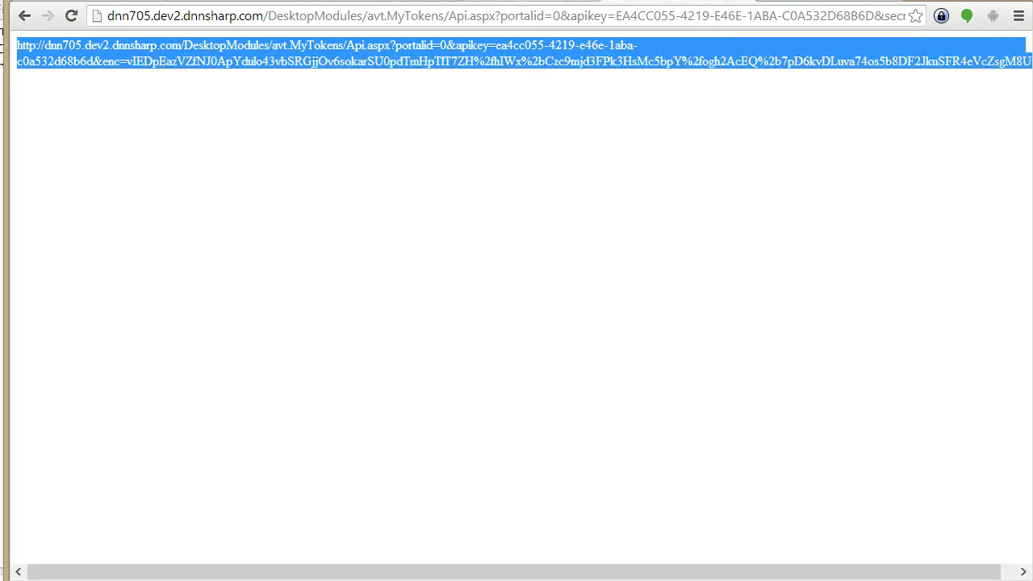
# Change the Api.aspx request's fwdUrl destination to company, request a new login URL and copy it
pyautogui.click(585, 16)
pyautogui.click(607, 16)
pyautogui.hotkey('ctrl', 'shift', 'Left')
pyautogui.hotkey('ctrl', 'shift', 'Left')
pyautogui.write('comp')
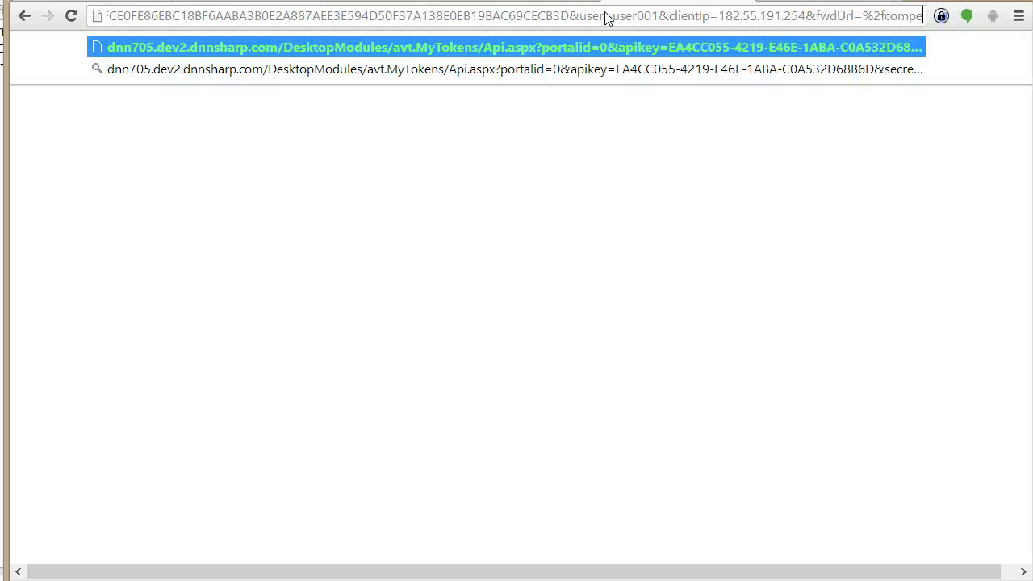
pyautogui.write('any')
pyautogui.hotkey('ctrl', 'a')
pyautogui.press('Return')
pyautogui.hotkey('ctrl', 'a')
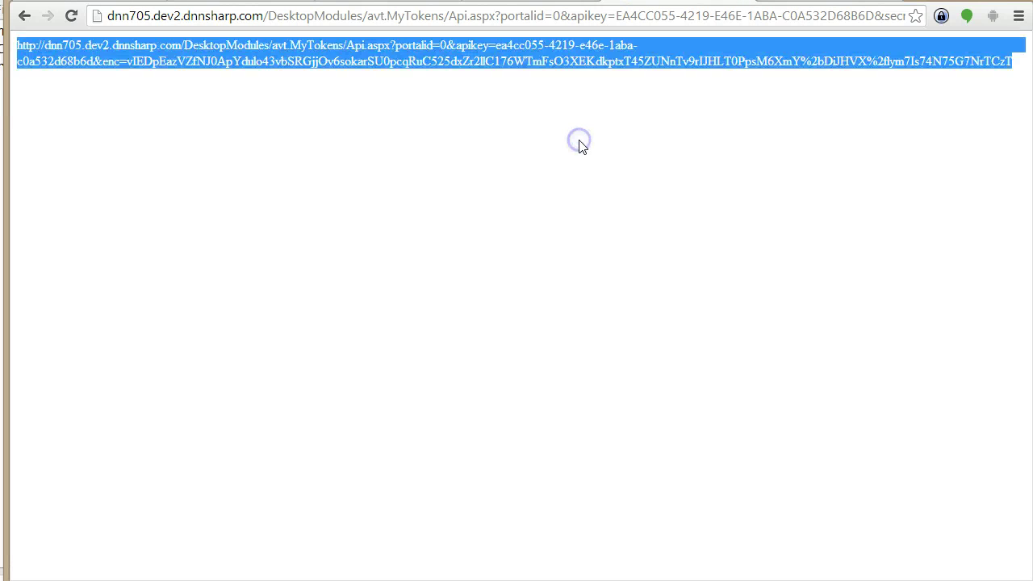
pyautogui.hotkey('ctrl', 'c')
# Open the new login URL in the DNN site tab, landing signed in on the /company About Us page
pyautogui.hotkey('alt', 'Left')
pyautogui.click(607, 16)
pyautogui.hotkey('ctrl', 'v')
pyautogui.press('Return')
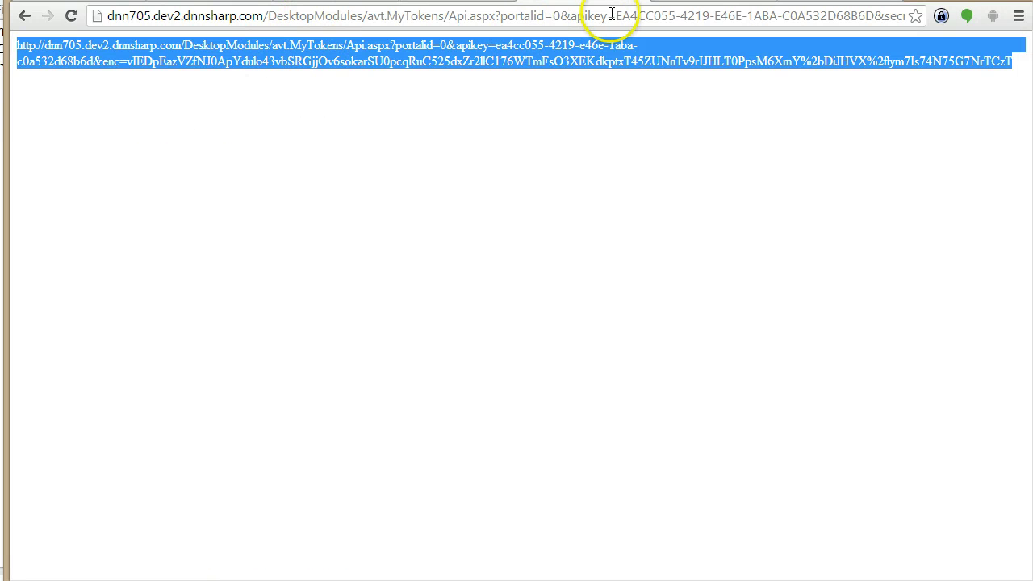
pyautogui.click(687, 117)
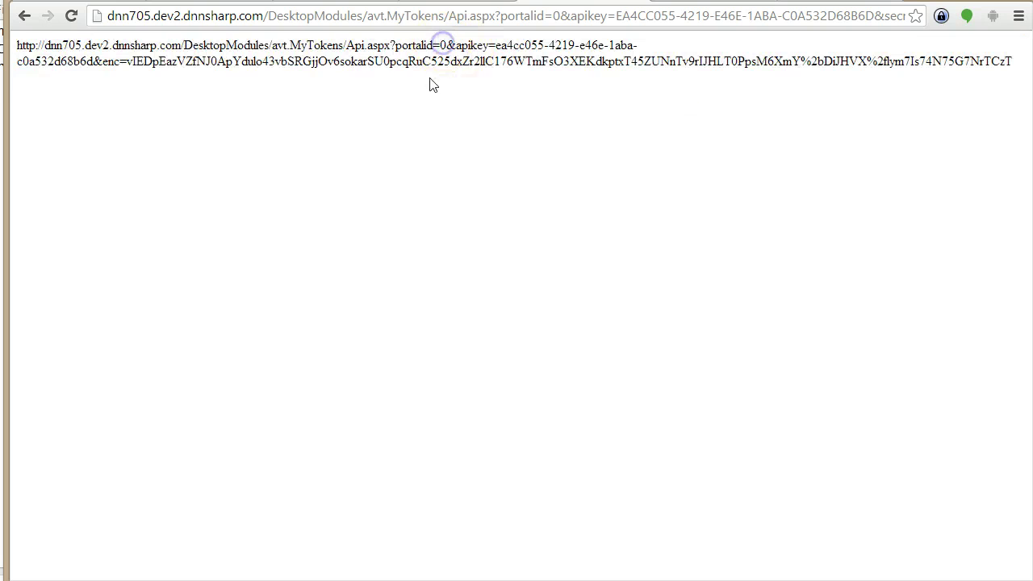
pyautogui.moveTo(16, 45); pyautogui.dragTo(666, 110)
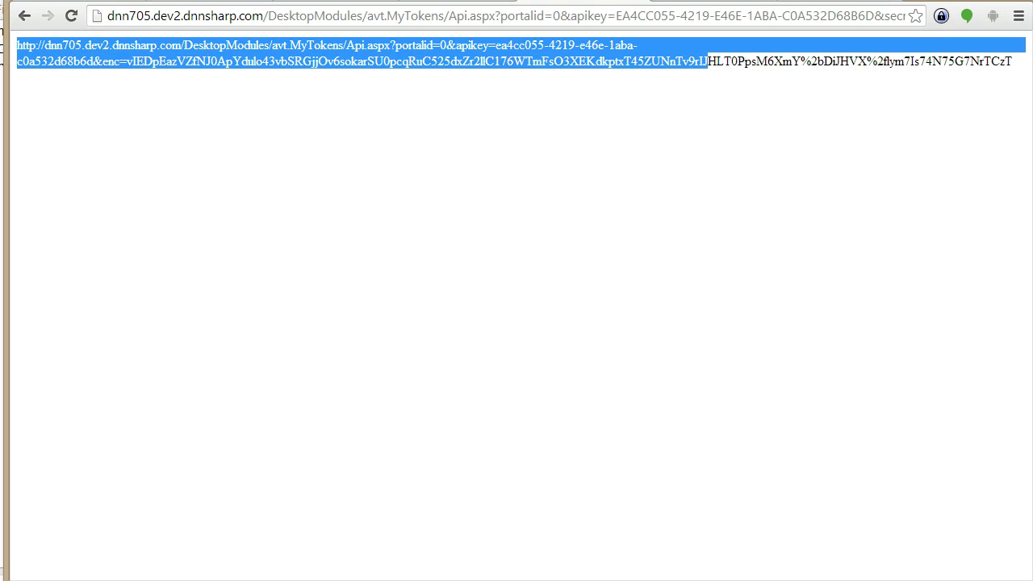